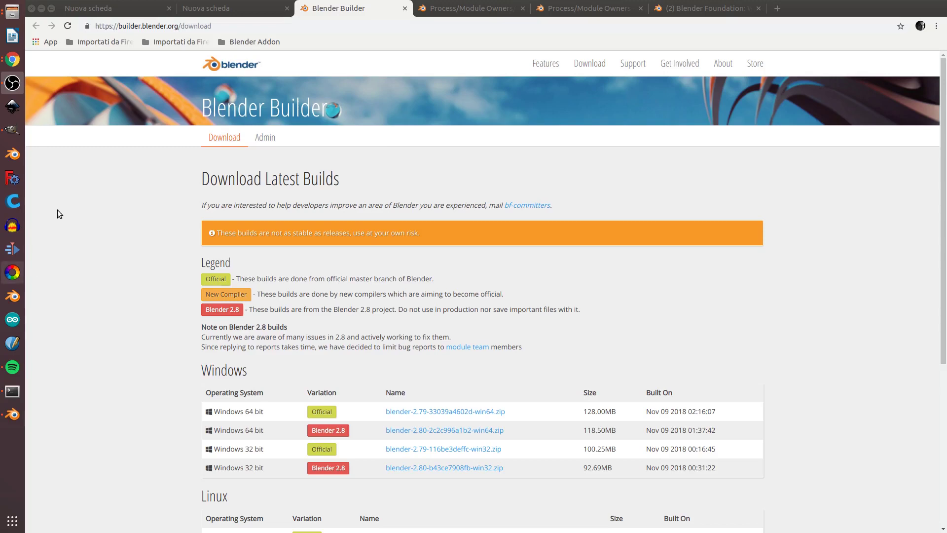
- Download the Blender 2.80 Linux 64-bit tar.bz2 build from the Blender Builder page
{"action": "left_click", "coordinate": [138, 29]}
{"action": "left_click", "coordinate": [138, 26]}
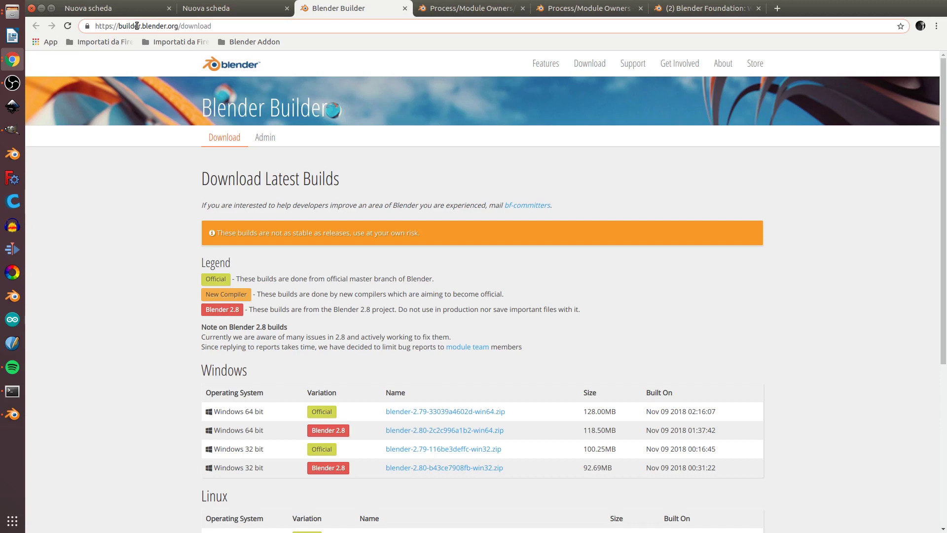
{"action": "left_click_drag", "start_coordinate": [140, 25], "coordinate": [121, 25]}
{"action": "left_click", "coordinate": [144, 26]}
{"action": "scroll", "coordinate": [203, 207], "scroll_direction": "down", "scroll_amount": 3}
{"action": "scroll", "coordinate": [203, 207], "scroll_direction": "down", "scroll_amount": 2}
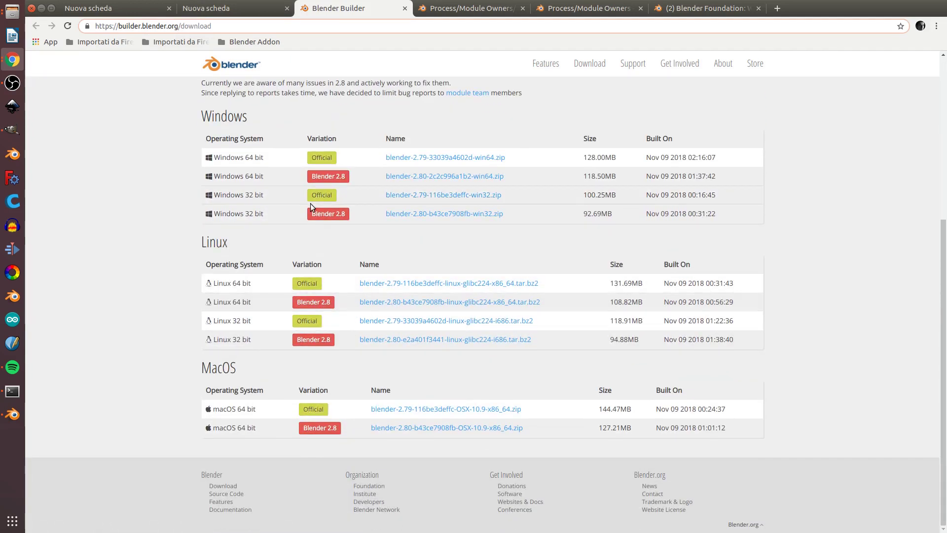
{"action": "left_click", "coordinate": [250, 215]}
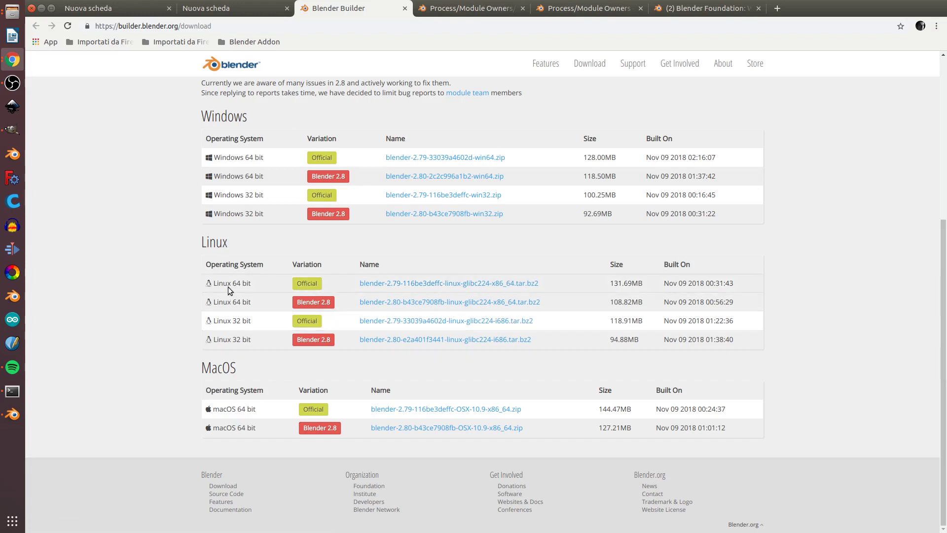
{"action": "left_click", "coordinate": [468, 302]}
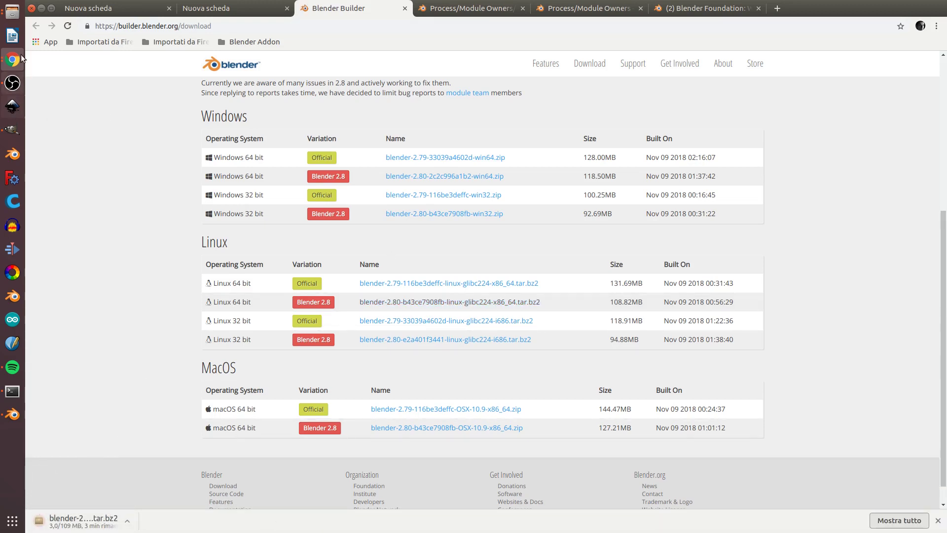
- Open the downloaded Blender 2.80 archive and extract its blender folder into Scaricati
{"action": "left_click", "coordinate": [9, 15]}
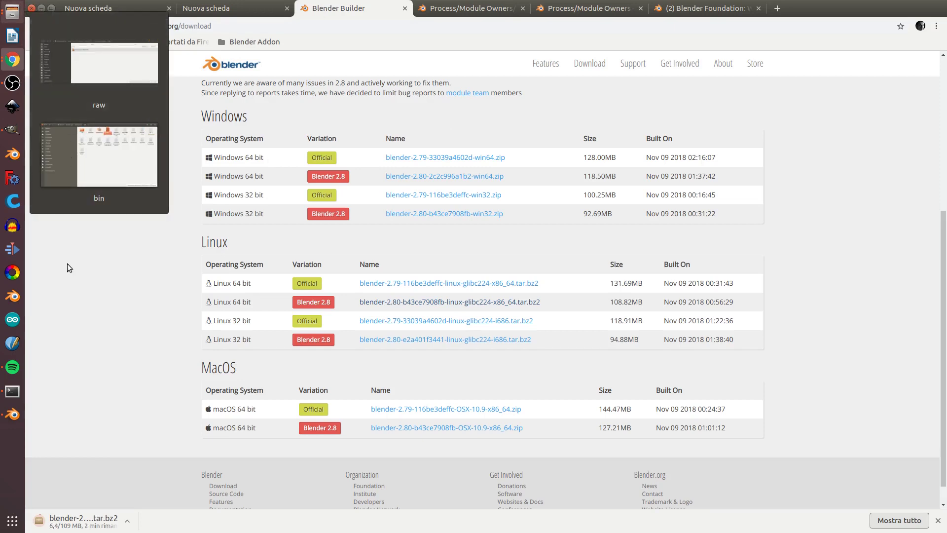
{"action": "left_click", "coordinate": [99, 155]}
{"action": "double_click", "coordinate": [292, 132]}
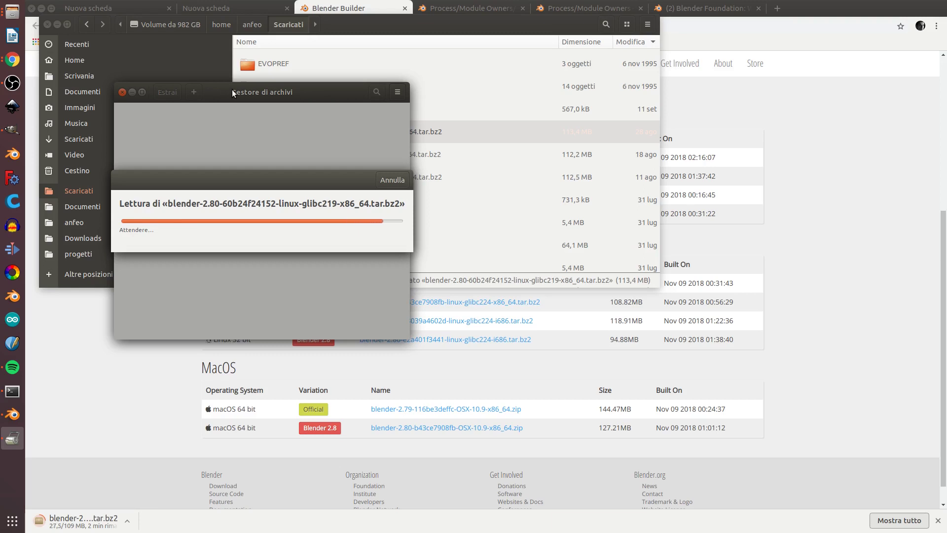
{"action": "left_click", "coordinate": [141, 145]}
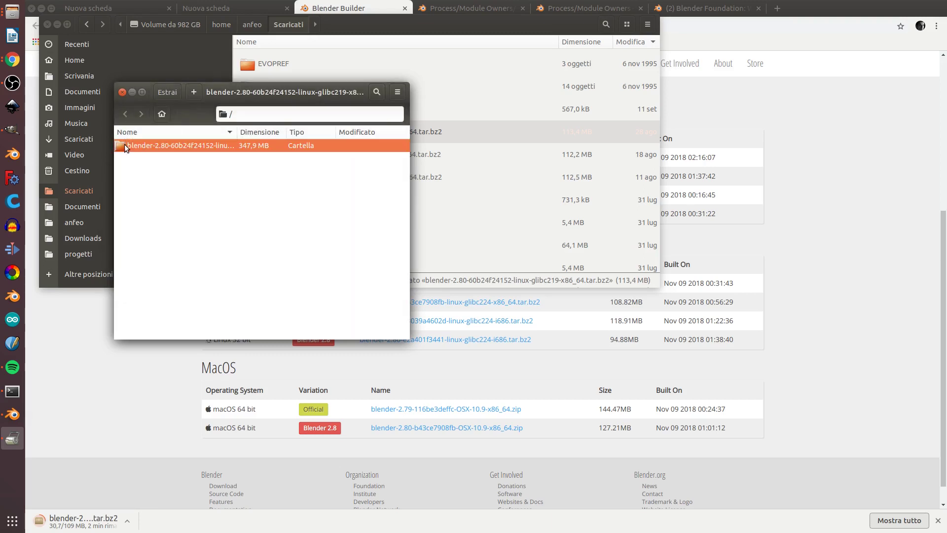
{"action": "mouse_move", "coordinate": [125, 145]}
{"action": "left_mouse_down"}
{"action": "mouse_move", "coordinate": [69, 139]}
{"action": "mouse_move", "coordinate": [356, 65]}
{"action": "left_mouse_up"}
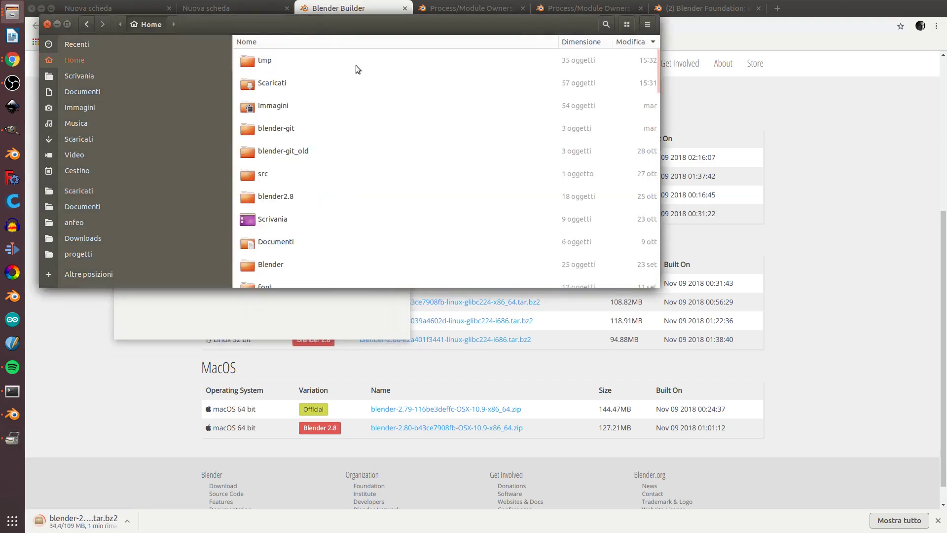
- Open the blender2.8 folder and select the blender program file
{"action": "double_click", "coordinate": [265, 198]}
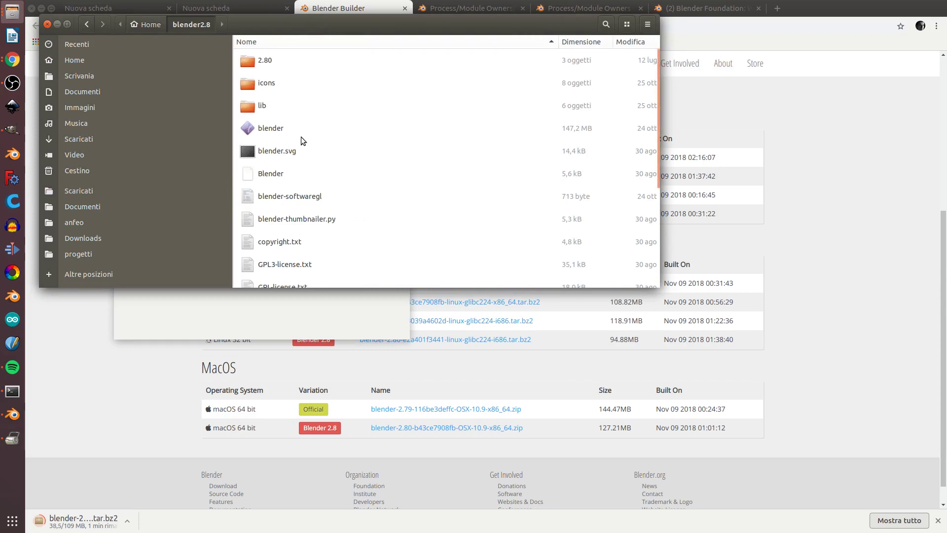
{"action": "scroll", "coordinate": [301, 140], "scroll_direction": "down", "scroll_amount": 5}
{"action": "scroll", "coordinate": [301, 140], "scroll_direction": "up", "scroll_amount": 5}
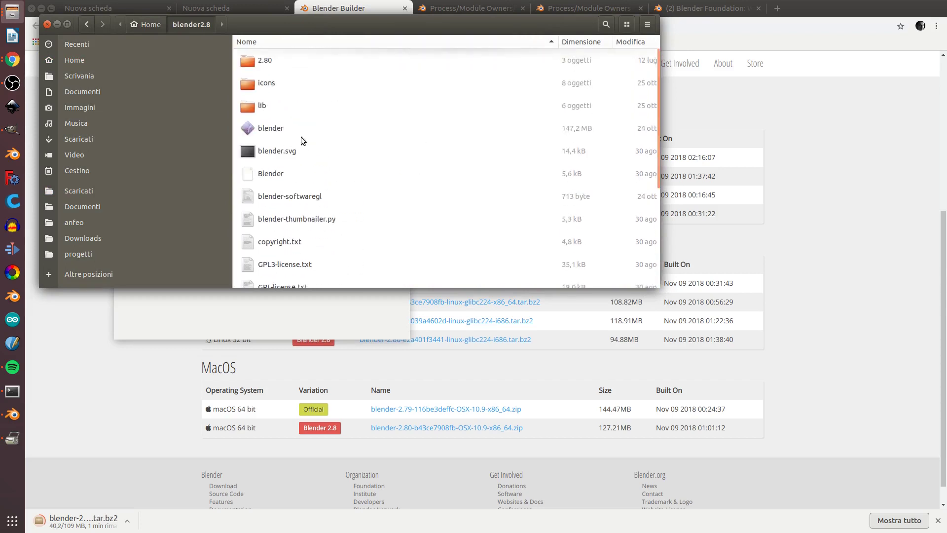
{"action": "left_click", "coordinate": [262, 130]}
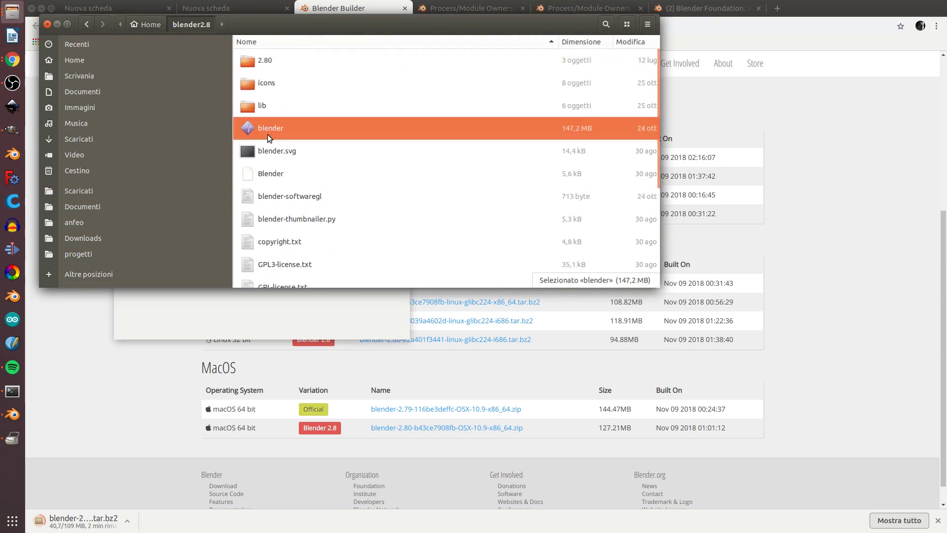
- Launch the blender 2.80 executable, dismiss its splash screen, and quit it
{"action": "double_click", "coordinate": [266, 127]}
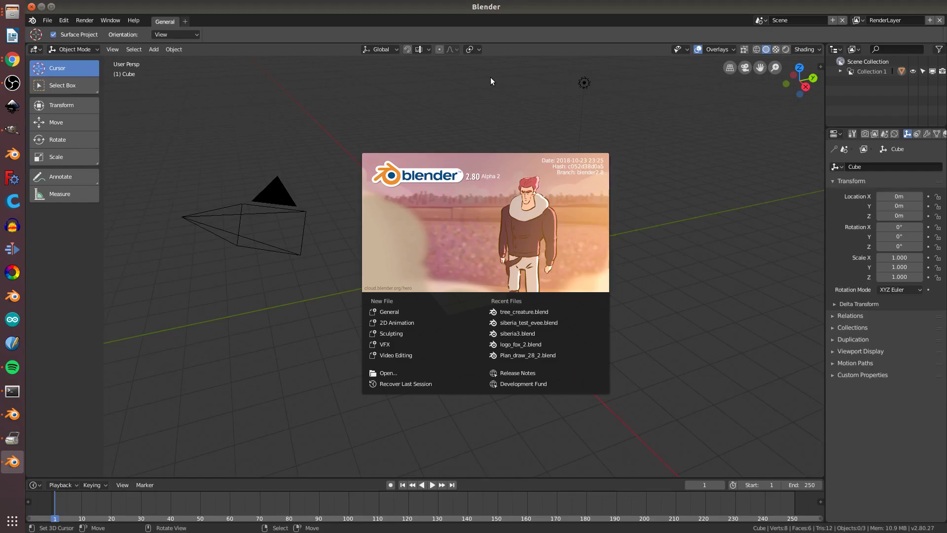
{"action": "left_click", "coordinate": [312, 293]}
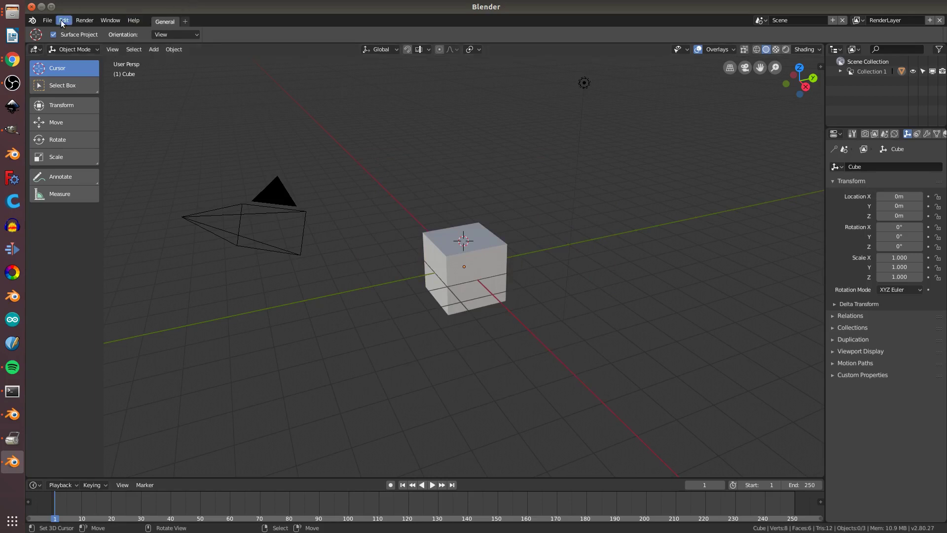
{"action": "left_click", "coordinate": [32, 7]}
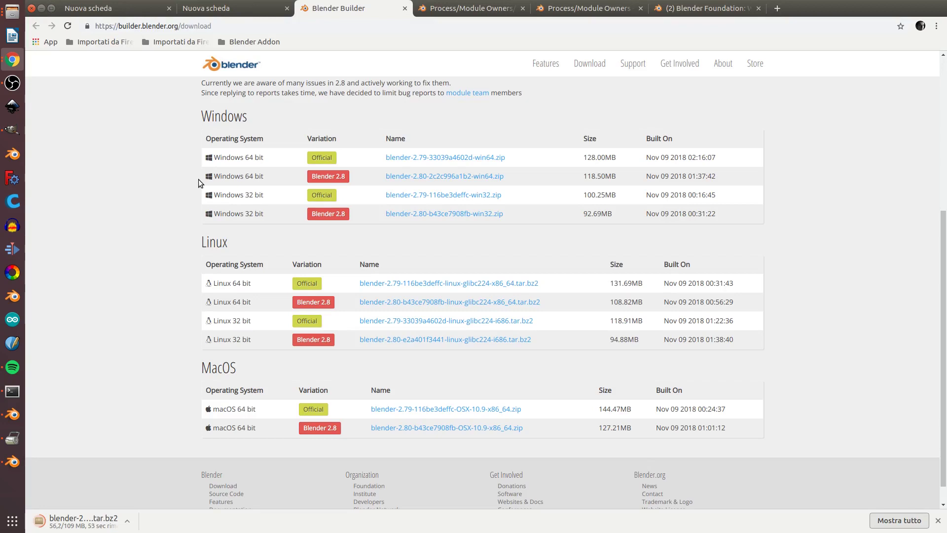
- Move from the Process/Module Owners page to the developer.blender.org page and look over it
{"action": "left_click", "coordinate": [460, 12]}
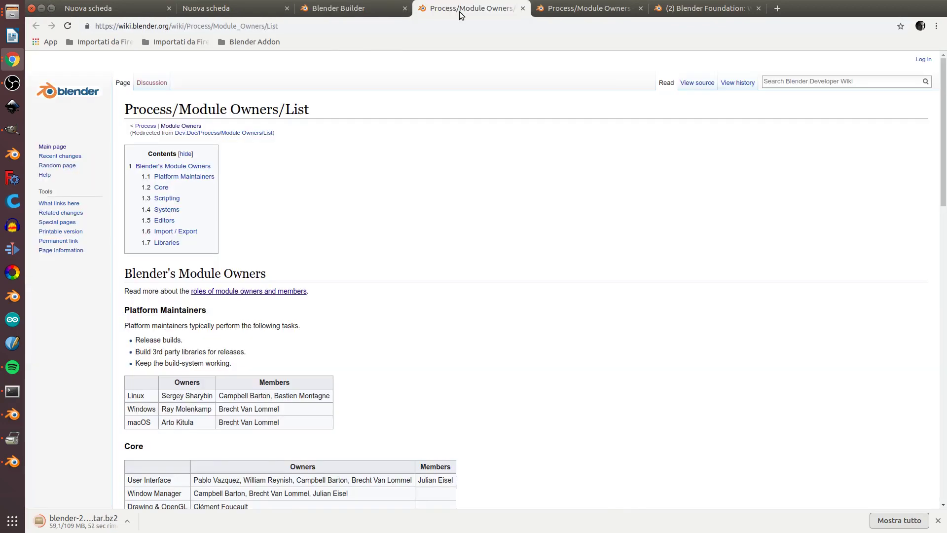
{"action": "key", "text": "ctrl+Tab"}
{"action": "key", "text": "ctrl+Tab"}
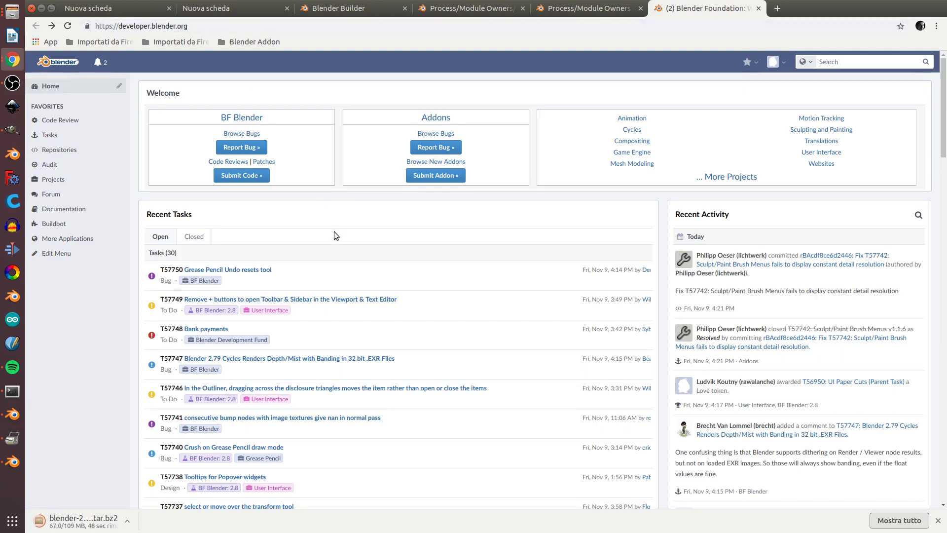
{"action": "scroll", "coordinate": [334, 232], "scroll_direction": "down", "scroll_amount": 2}
{"action": "scroll", "coordinate": [334, 233], "scroll_direction": "up", "scroll_amount": 2}
{"action": "scroll", "coordinate": [334, 232], "scroll_direction": "down", "scroll_amount": 1}
{"action": "scroll", "coordinate": [333, 233], "scroll_direction": "up", "scroll_amount": 1}
- Open the BF Blender: 2.8 project page, browse its Recent Activity, and return to the top
{"action": "left_click", "coordinate": [200, 459]}
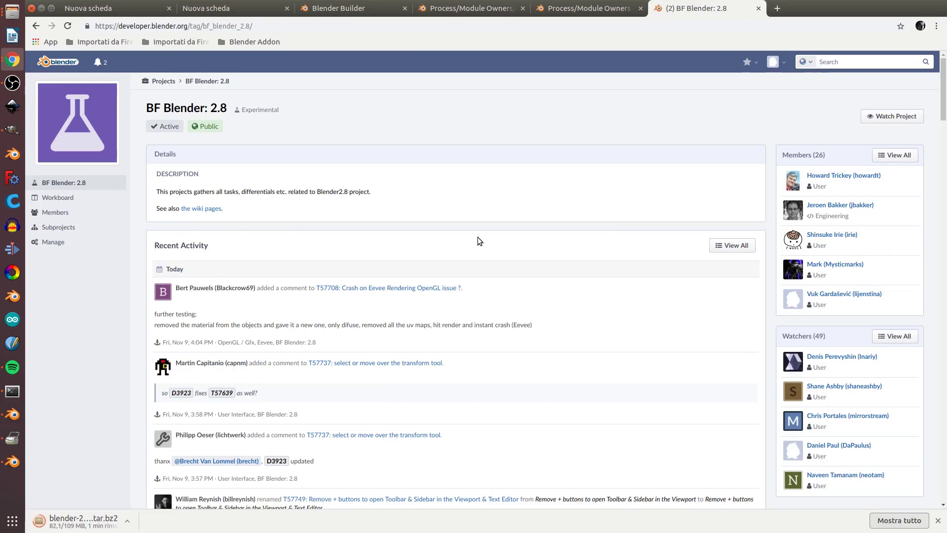
{"action": "scroll", "coordinate": [233, 256], "scroll_direction": "down", "scroll_amount": 3}
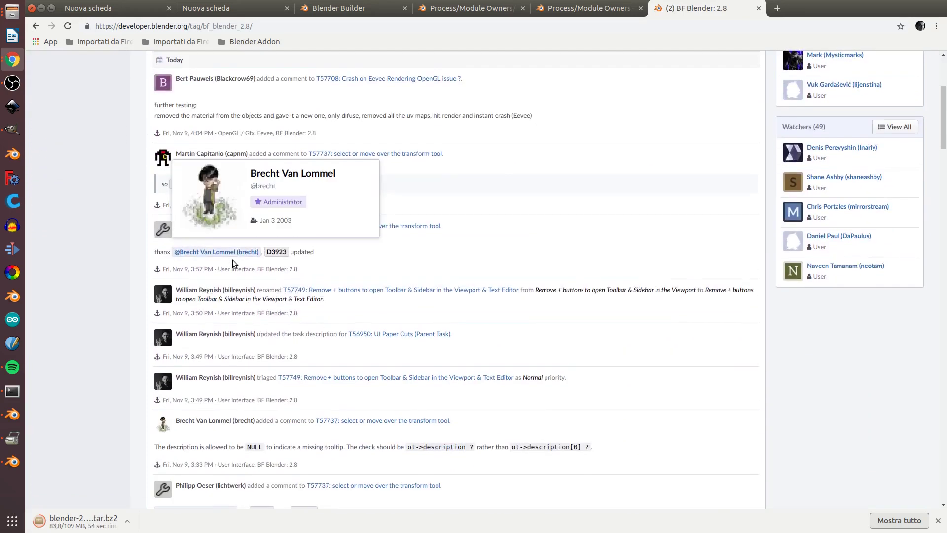
{"action": "scroll", "coordinate": [274, 319], "scroll_direction": "down", "scroll_amount": 2}
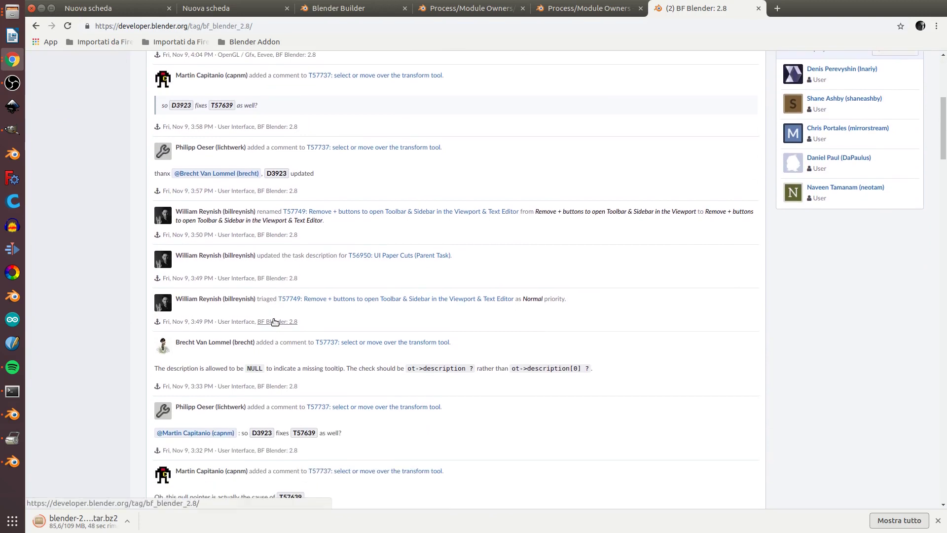
{"action": "left_click", "coordinate": [275, 322]}
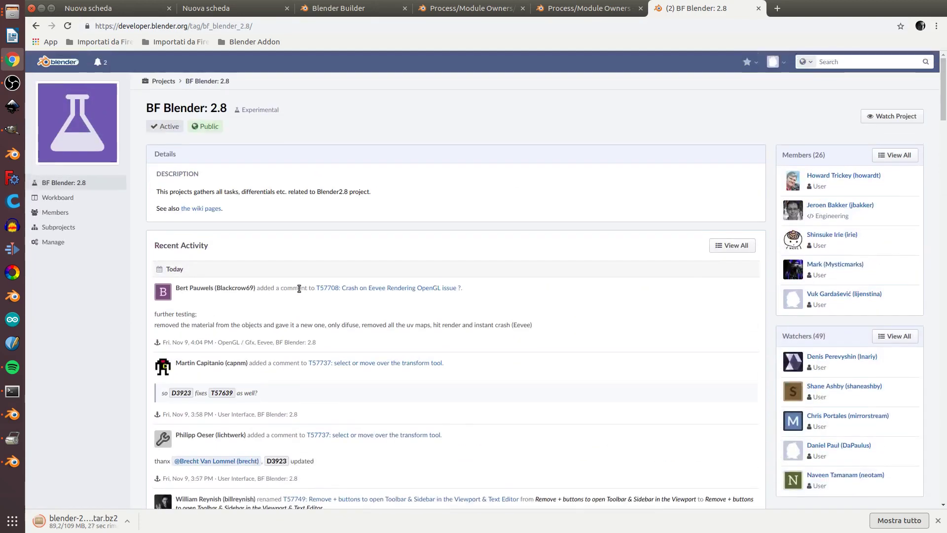
- Search the developer site for 'api' and look through the results
{"action": "left_click", "coordinate": [850, 61]}
{"action": "type", "text": "api"}
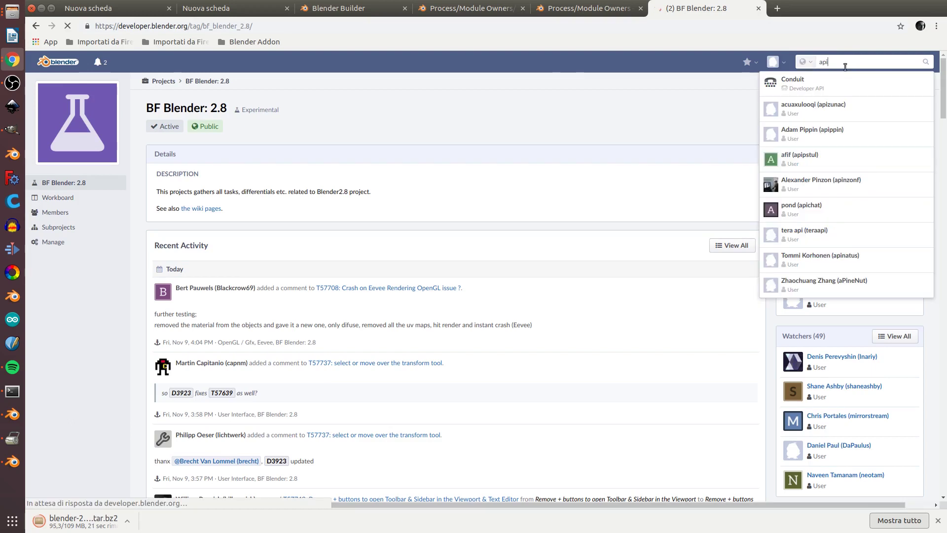
{"action": "scroll", "coordinate": [309, 291], "scroll_direction": "up", "scroll_amount": 5}
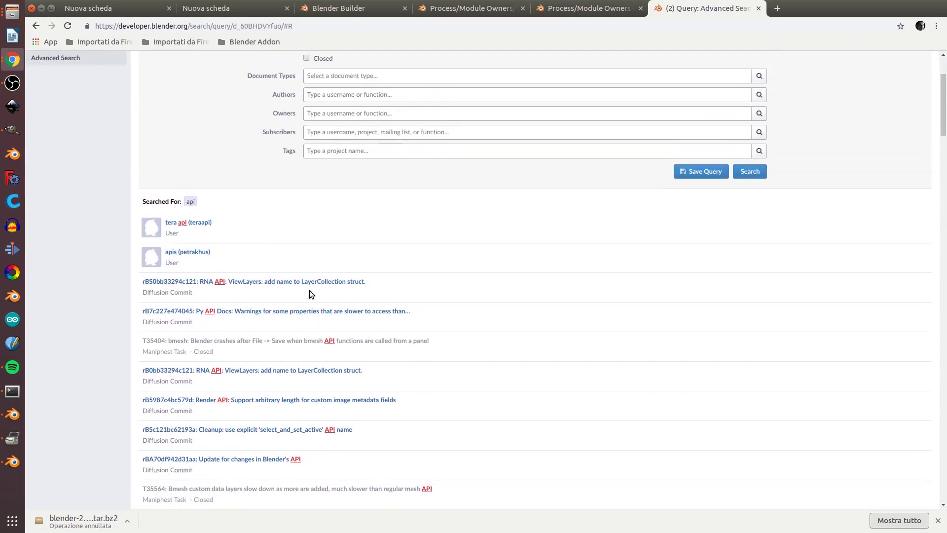
{"action": "scroll", "coordinate": [309, 294], "scroll_direction": "down", "scroll_amount": 2}
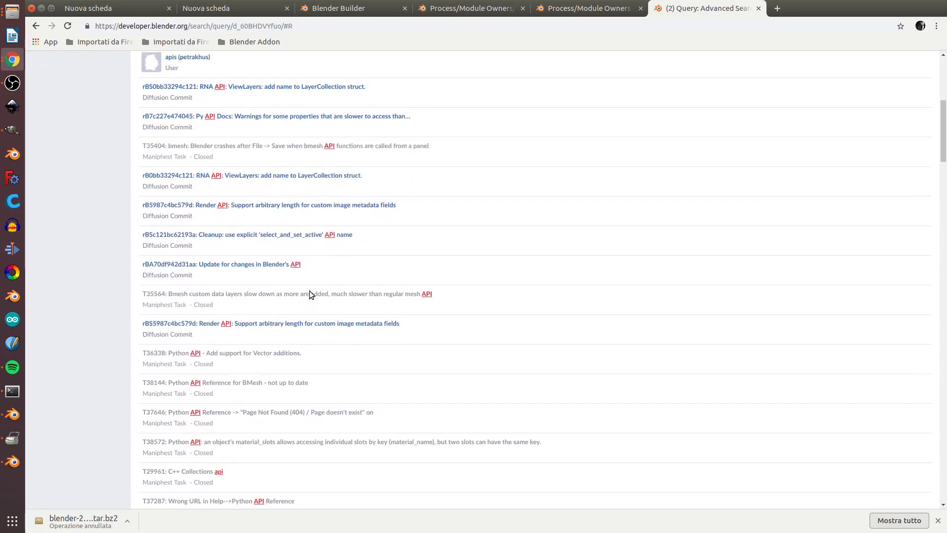
{"action": "scroll", "coordinate": [309, 295], "scroll_direction": "up", "scroll_amount": 4}
{"action": "scroll", "coordinate": [310, 295], "scroll_direction": "down", "scroll_amount": 3}
{"action": "scroll", "coordinate": [309, 295], "scroll_direction": "down", "scroll_amount": 5}
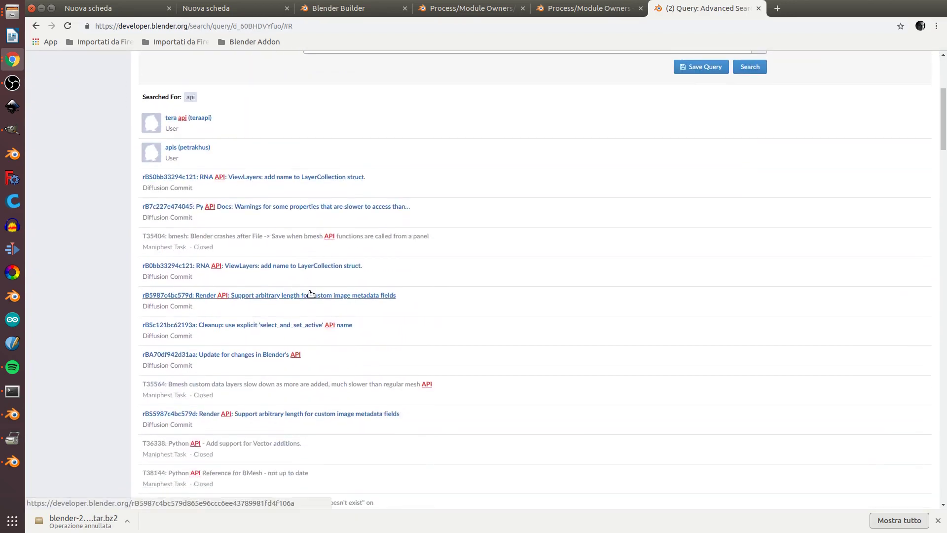
{"action": "scroll", "coordinate": [310, 294], "scroll_direction": "down", "scroll_amount": 6}
{"action": "scroll", "coordinate": [310, 291], "scroll_direction": "up", "scroll_amount": 1}
{"action": "scroll", "coordinate": [310, 291], "scroll_direction": "up", "scroll_amount": 7}
- Filter the 'api' search by the BF Blender: 2.8 tag and rerun it
{"action": "left_click", "coordinate": [337, 260]}
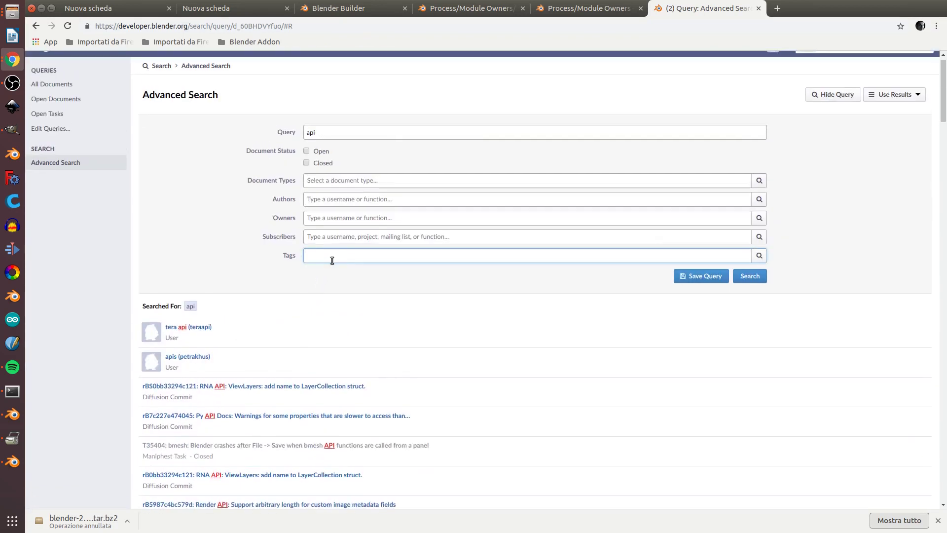
{"action": "type", "text": "2."}
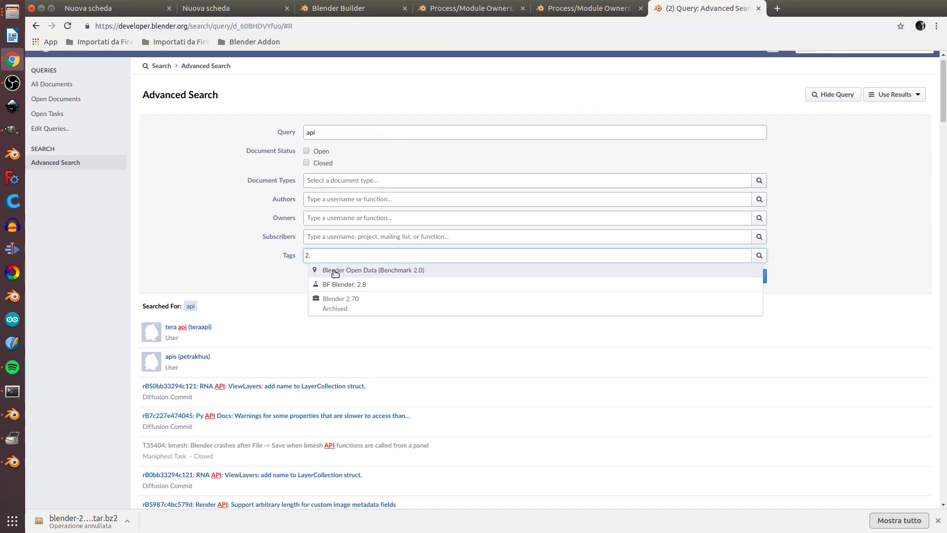
{"action": "left_click", "coordinate": [333, 285]}
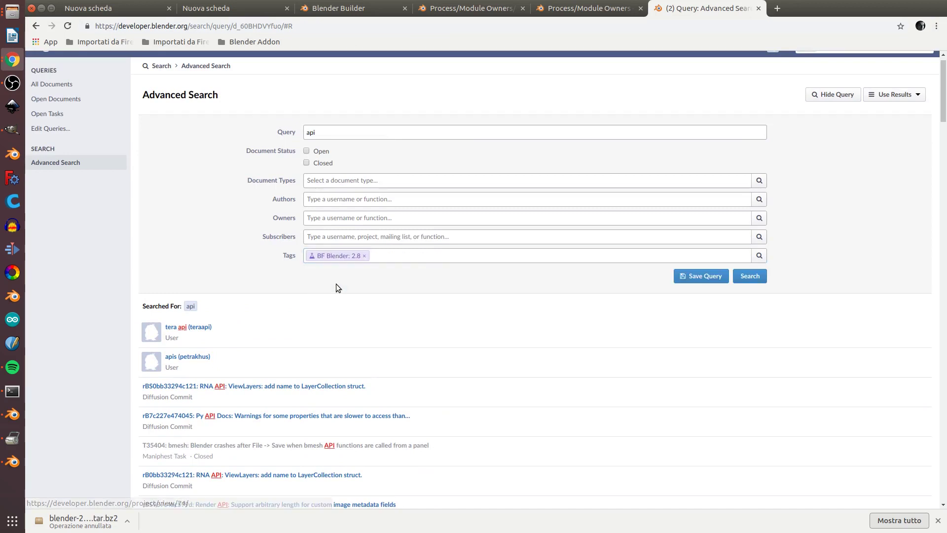
{"action": "left_click", "coordinate": [746, 276]}
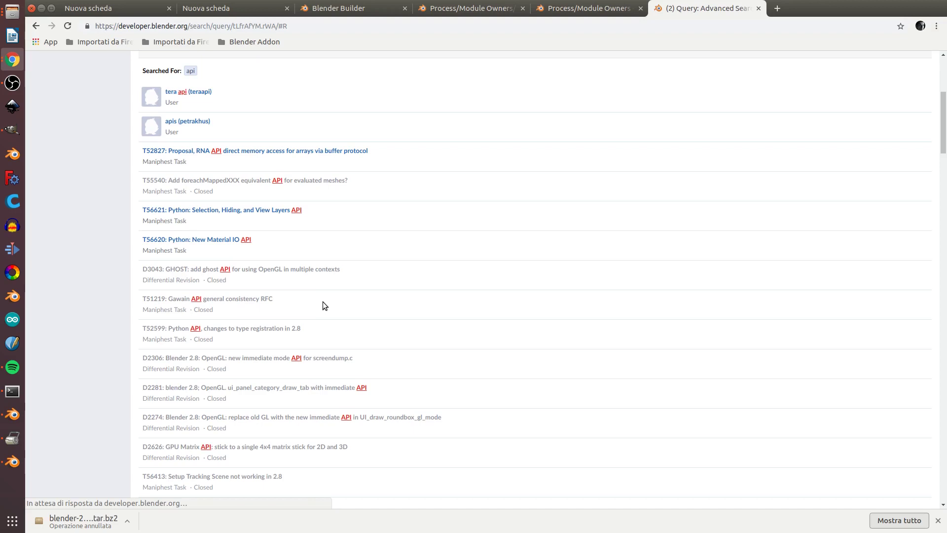
- Open tasks T52827, T56621 and T56620 in background tabs
{"action": "scroll", "coordinate": [151, 226], "scroll_direction": "up", "scroll_amount": 2}
{"action": "scroll", "coordinate": [170, 231], "scroll_direction": "up", "scroll_amount": 2}
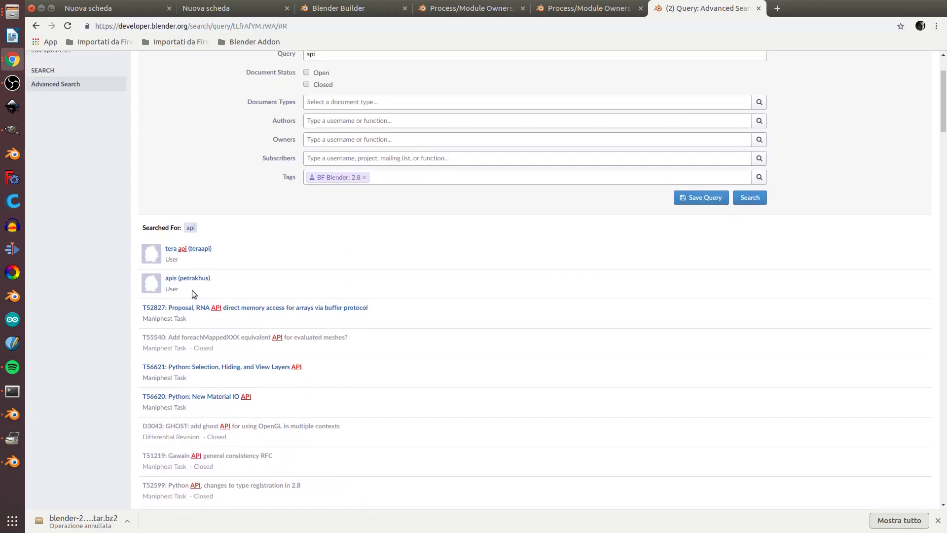
{"action": "middle_click", "coordinate": [244, 307]}
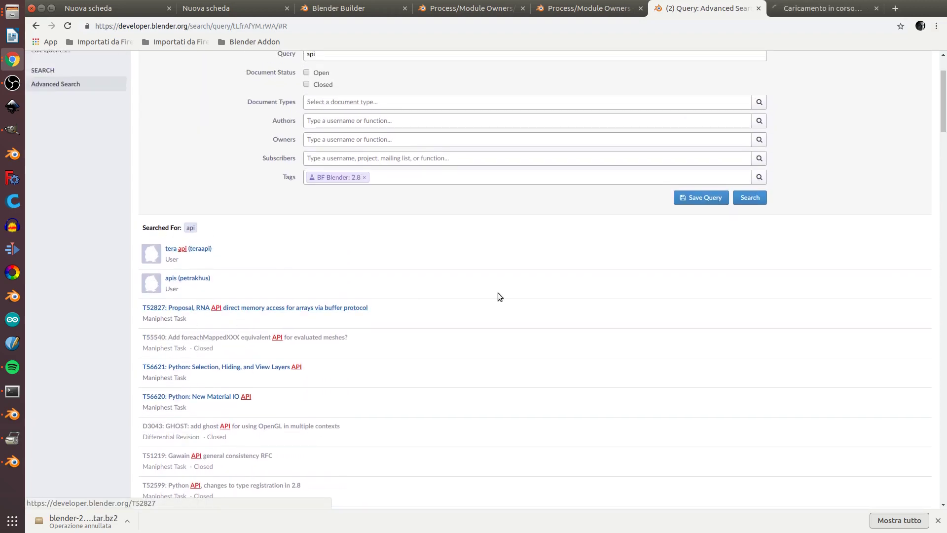
{"action": "middle_click", "coordinate": [221, 367]}
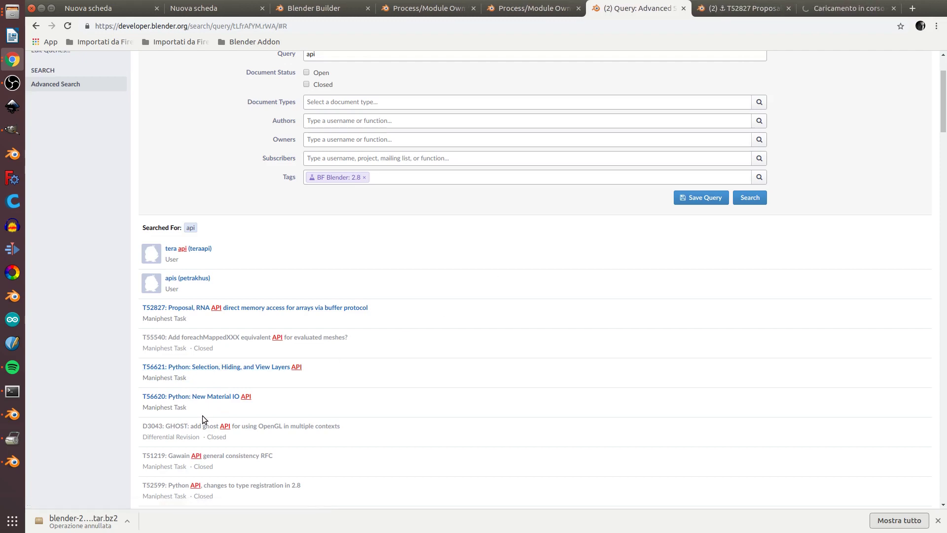
{"action": "middle_click", "coordinate": [211, 396]}
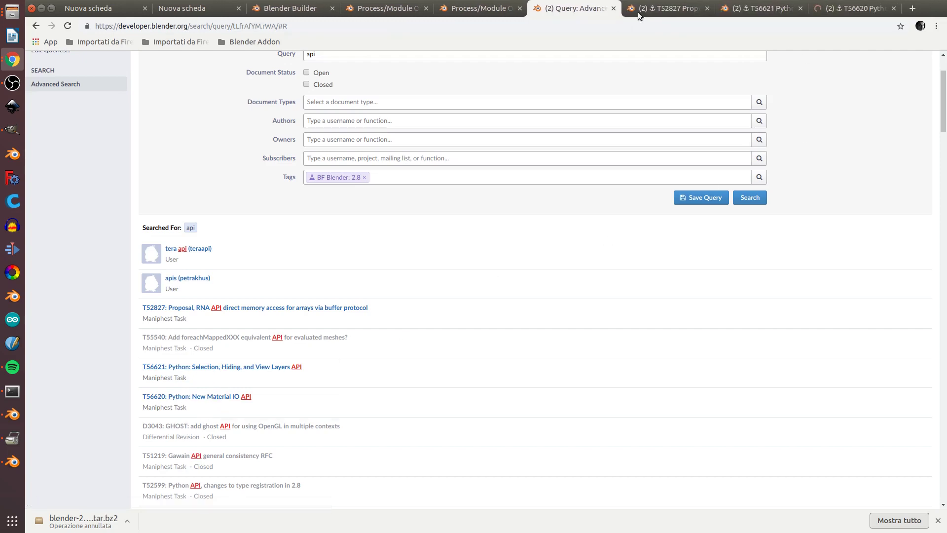
- Switch to task T52827 and read through its proposal
{"action": "left_click", "coordinate": [638, 10]}
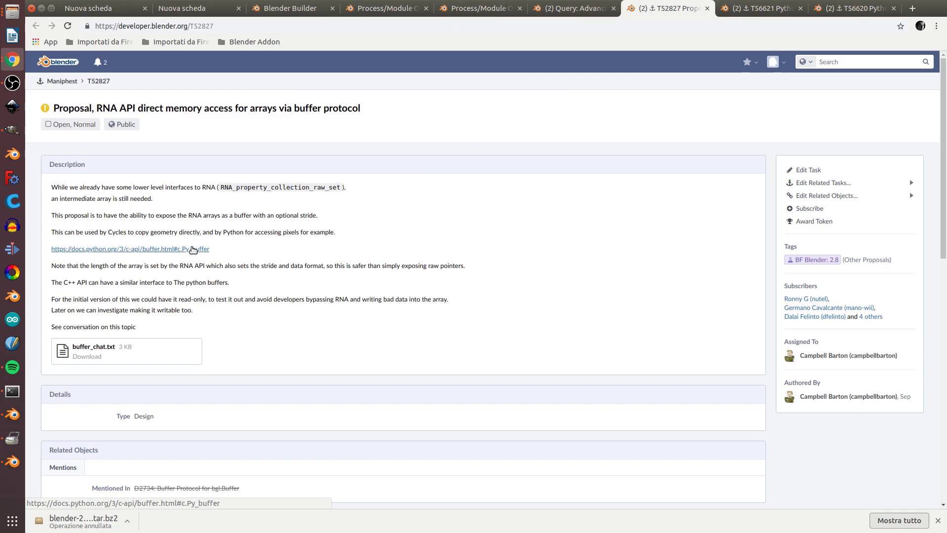
{"action": "scroll", "coordinate": [230, 307], "scroll_direction": "down", "scroll_amount": 4}
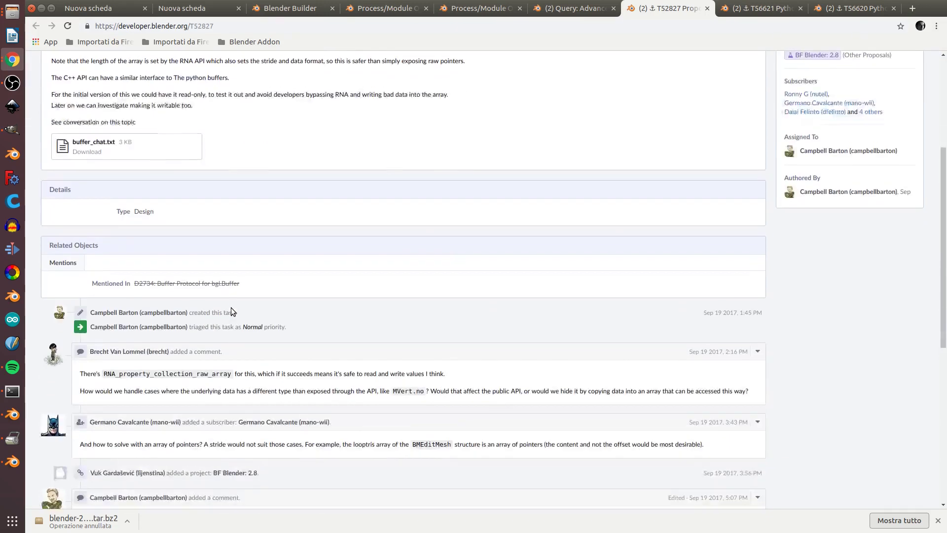
{"action": "scroll", "coordinate": [232, 309], "scroll_direction": "down", "scroll_amount": 2}
{"action": "scroll", "coordinate": [231, 308], "scroll_direction": "down", "scroll_amount": 2}
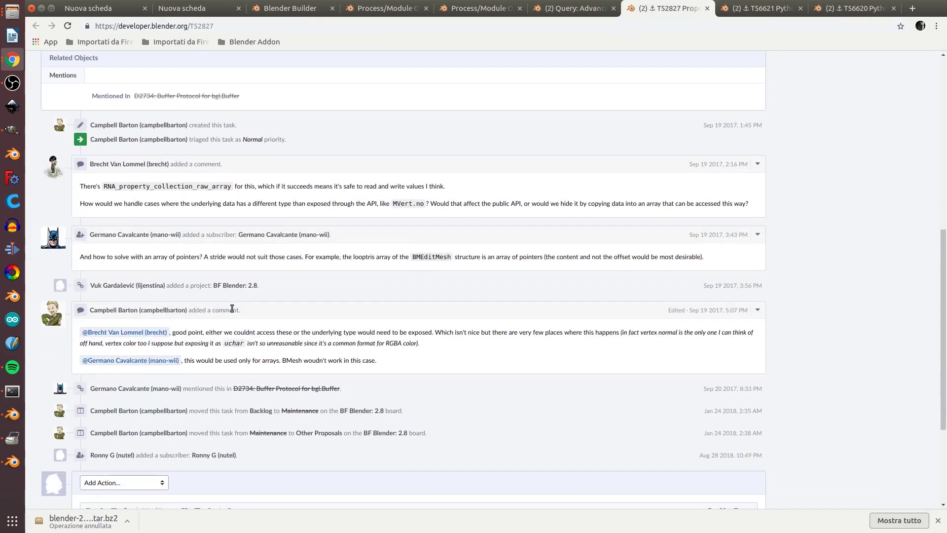
{"action": "scroll", "coordinate": [232, 308], "scroll_direction": "up", "scroll_amount": 3}
{"action": "scroll", "coordinate": [234, 307], "scroll_direction": "up", "scroll_amount": 3}
{"action": "scroll", "coordinate": [234, 307], "scroll_direction": "up", "scroll_amount": 2}
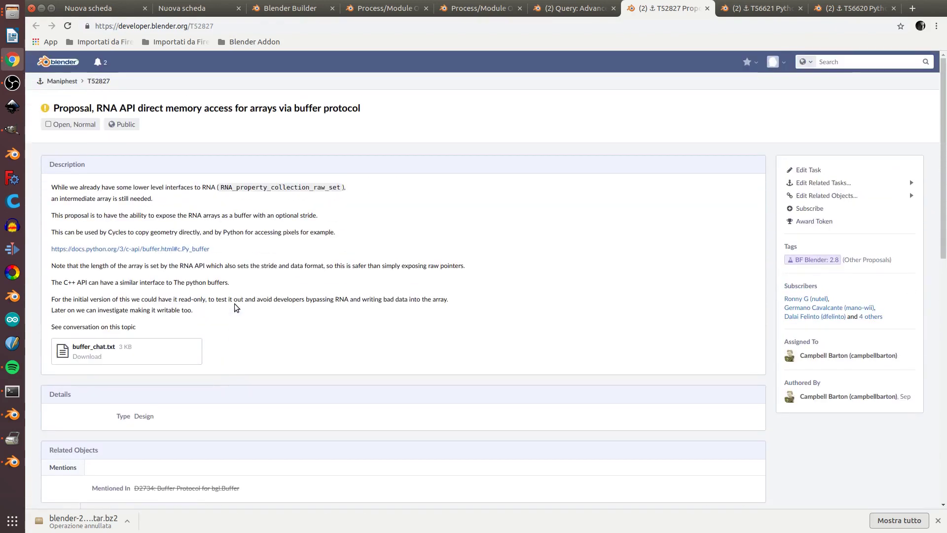
- Read through T52827's comment thread down to the comment editor
{"action": "scroll", "coordinate": [234, 305], "scroll_direction": "down", "scroll_amount": 4}
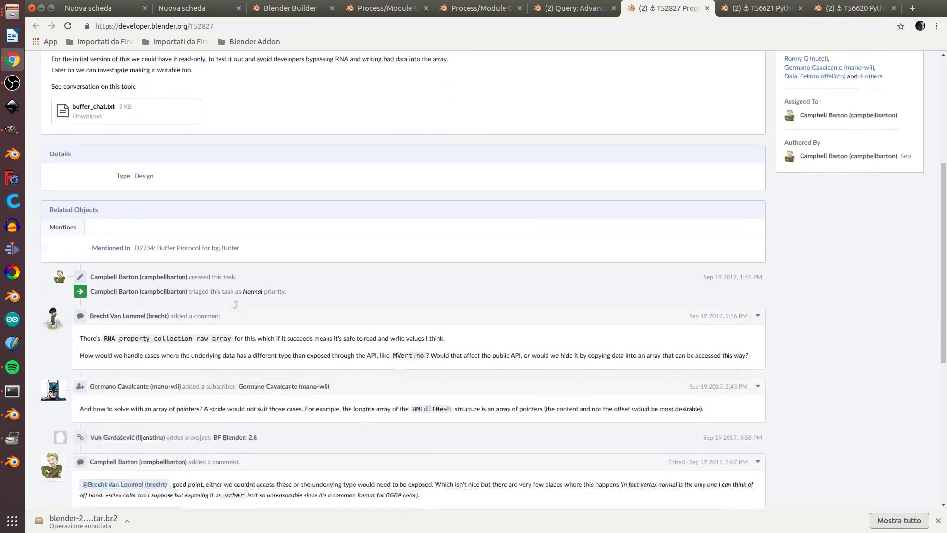
{"action": "scroll", "coordinate": [235, 303], "scroll_direction": "down", "scroll_amount": 3}
{"action": "scroll", "coordinate": [234, 303], "scroll_direction": "down", "scroll_amount": 3}
{"action": "scroll", "coordinate": [235, 304], "scroll_direction": "up", "scroll_amount": 1}
{"action": "left_click", "coordinate": [147, 429]}
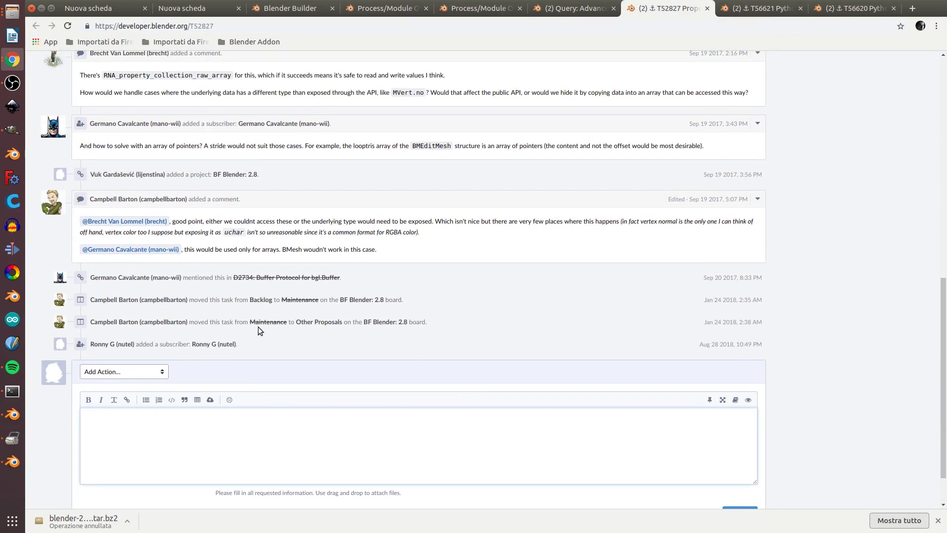
{"action": "scroll", "coordinate": [258, 326], "scroll_direction": "up", "scroll_amount": 2}
{"action": "scroll", "coordinate": [258, 326], "scroll_direction": "down", "scroll_amount": 3}
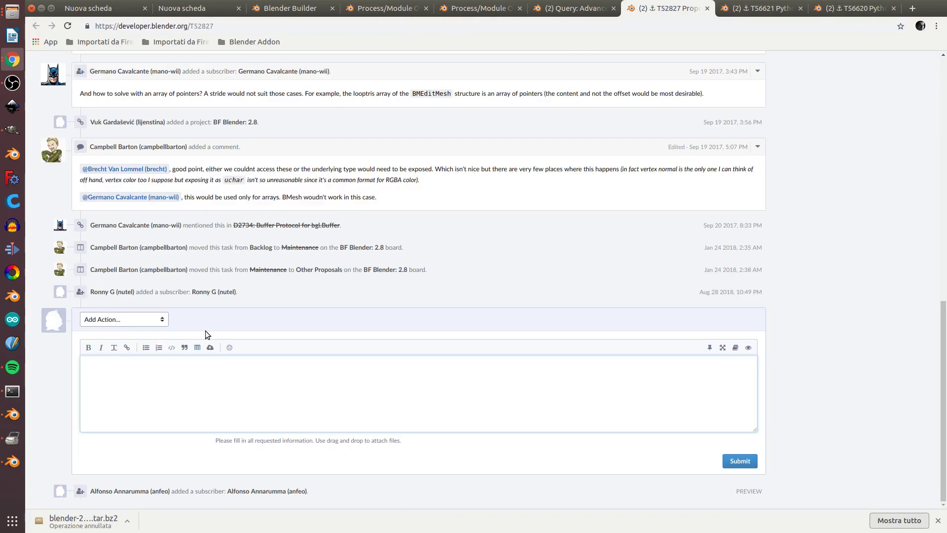
{"action": "scroll", "coordinate": [205, 331], "scroll_direction": "up", "scroll_amount": 5}
{"action": "scroll", "coordinate": [205, 331], "scroll_direction": "up", "scroll_amount": 15}
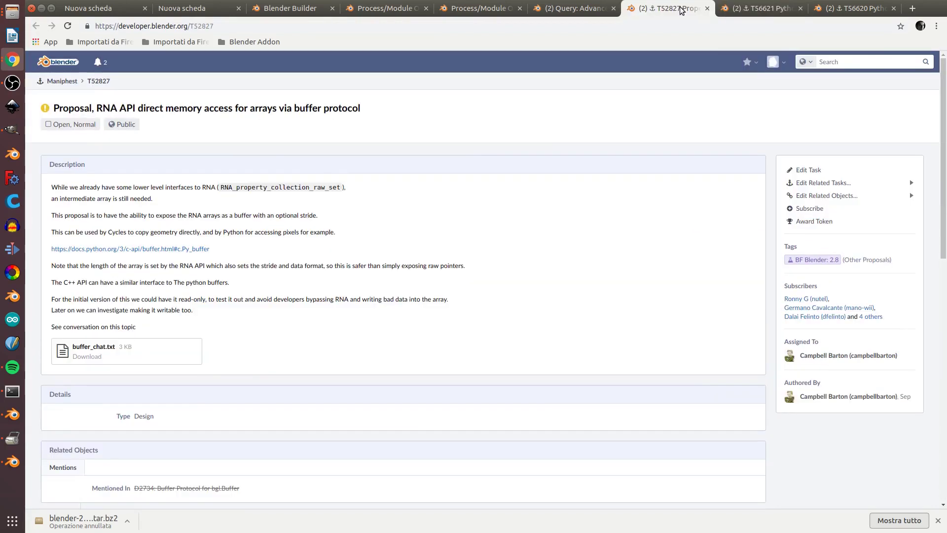
- Return to the Advanced Search tab and go to the developer.blender.org home page
{"action": "key", "text": "ctrl+Page_Up"}
{"action": "left_click", "coordinate": [672, 11]}
{"action": "left_click", "coordinate": [555, 12]}
{"action": "scroll", "coordinate": [463, 162], "scroll_direction": "up", "scroll_amount": 2}
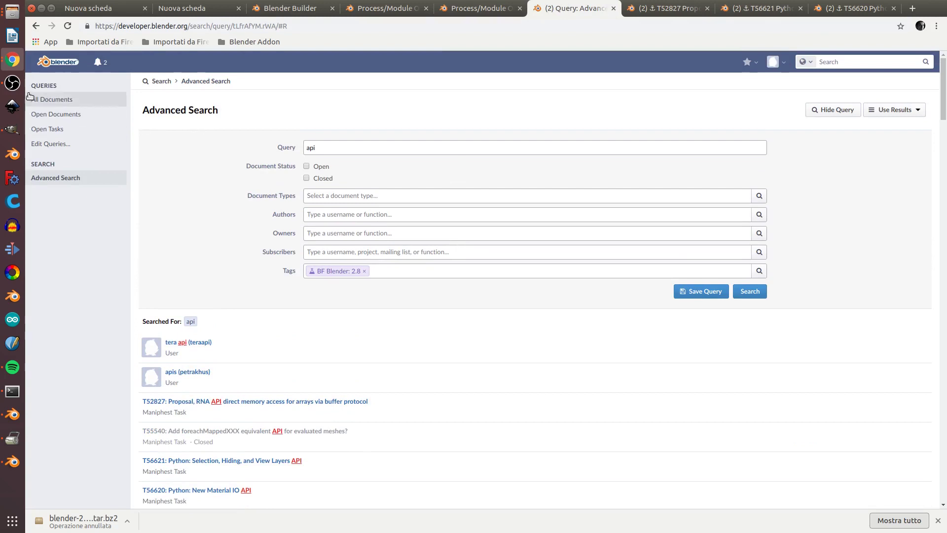
{"action": "left_click", "coordinate": [57, 62]}
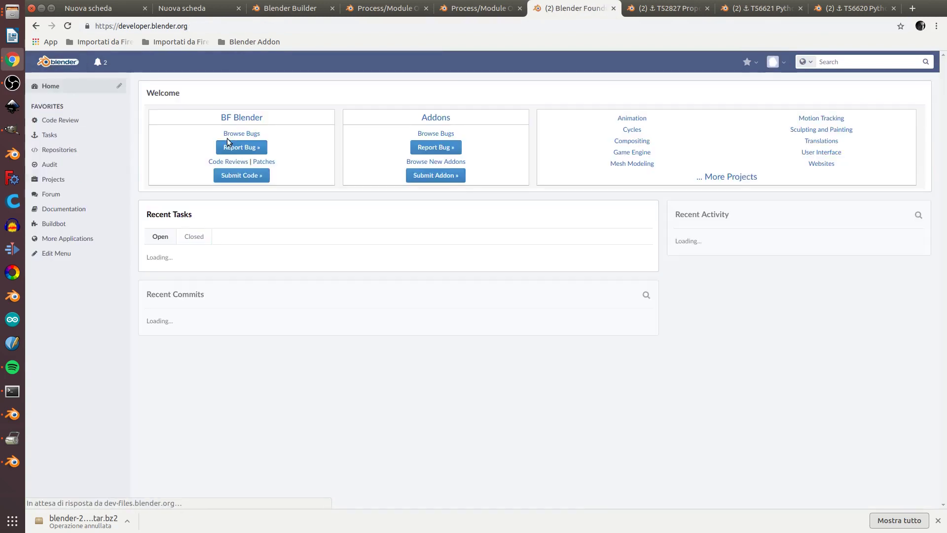
- Open the BF Blender Bug Report form, read its repeatable-bug guidelines, then switch to Blender
{"action": "left_click", "coordinate": [252, 146]}
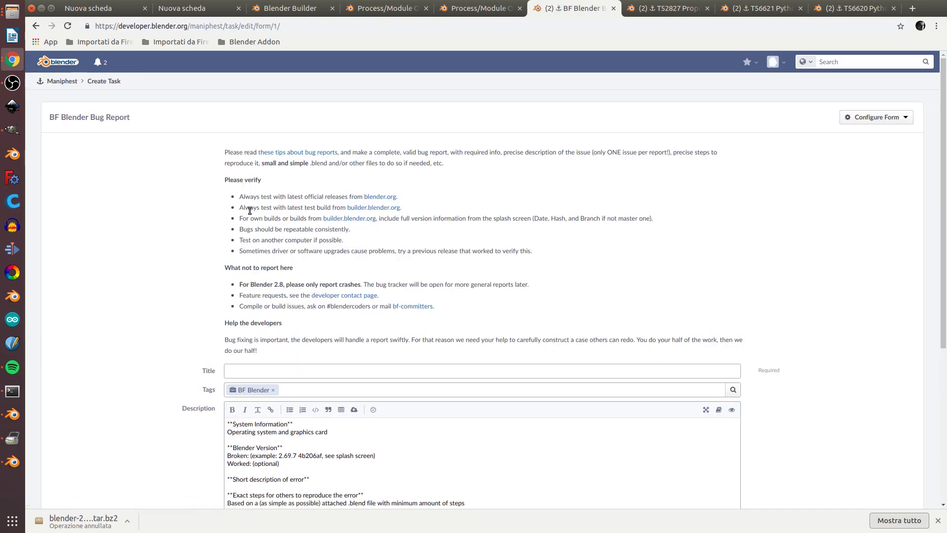
{"action": "scroll", "coordinate": [317, 311], "scroll_direction": "down", "scroll_amount": 1}
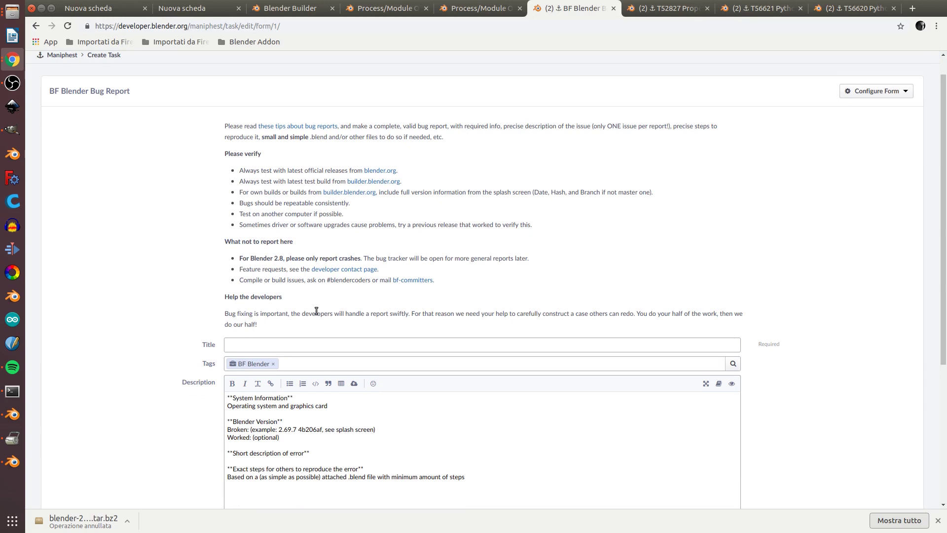
{"action": "scroll", "coordinate": [316, 310], "scroll_direction": "down", "scroll_amount": 3}
{"action": "double_click", "coordinate": [296, 201]}
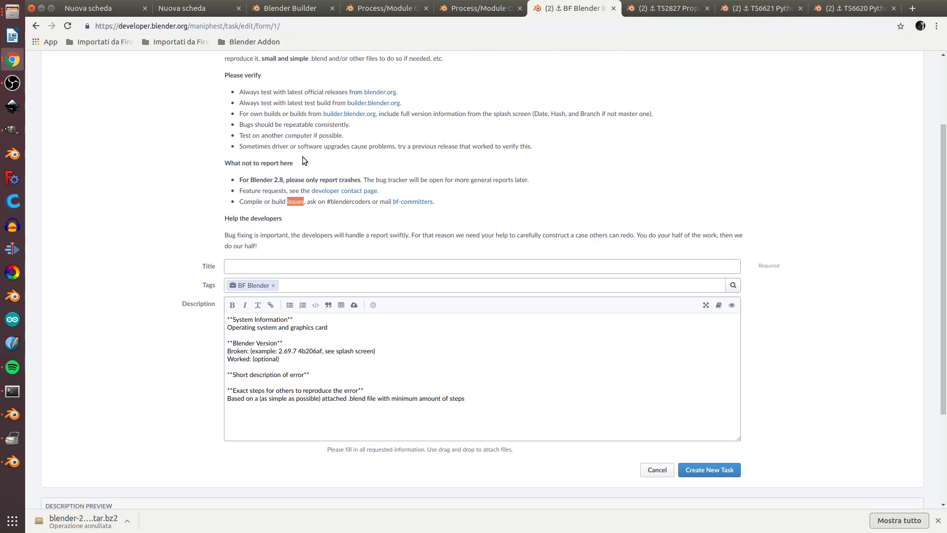
{"action": "left_click_drag", "start_coordinate": [359, 122], "coordinate": [258, 129]}
{"action": "triple_click", "coordinate": [238, 129]}
{"action": "left_click_drag", "start_coordinate": [344, 136], "coordinate": [239, 135]}
{"action": "scroll", "coordinate": [358, 171], "scroll_direction": "up", "scroll_amount": 3}
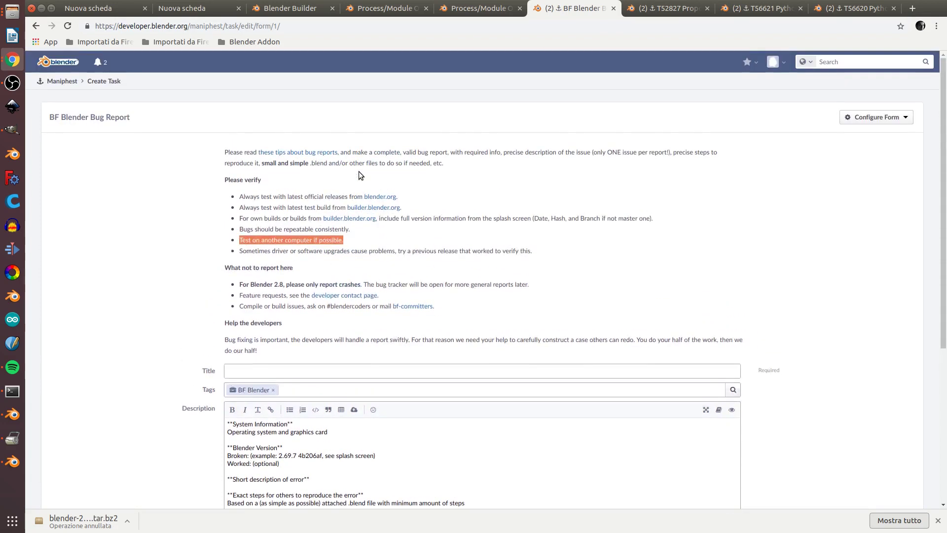
{"action": "left_click", "coordinate": [646, 9]}
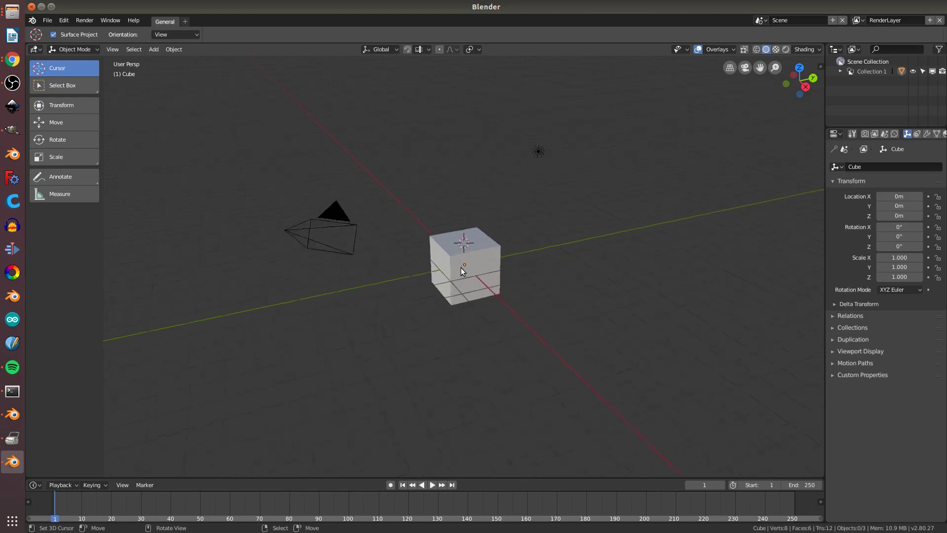
- Zoom in on the default cube and orbit the viewport to a front view
{"action": "scroll", "coordinate": [461, 267], "scroll_direction": "up", "scroll_amount": 2}
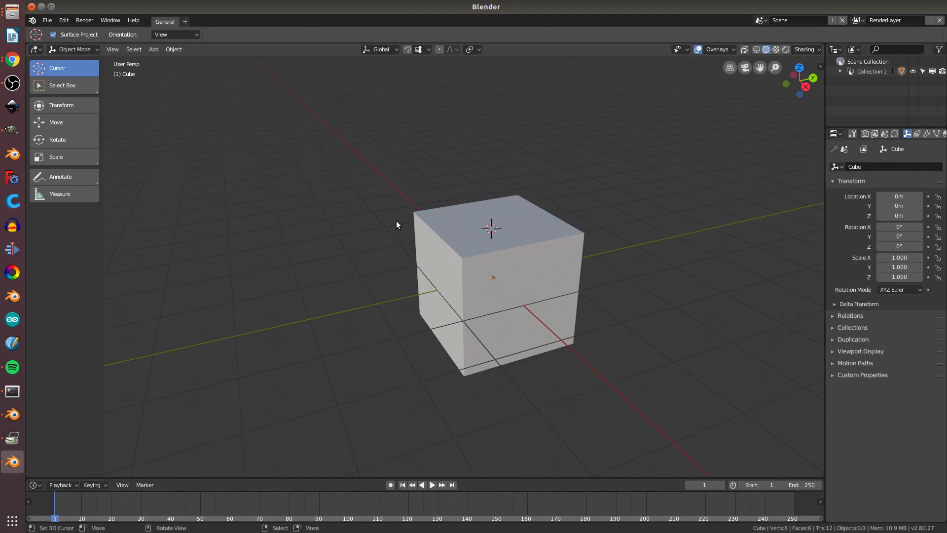
{"action": "left_click_drag", "start_coordinate": [526, 271], "coordinate": [605, 271]}
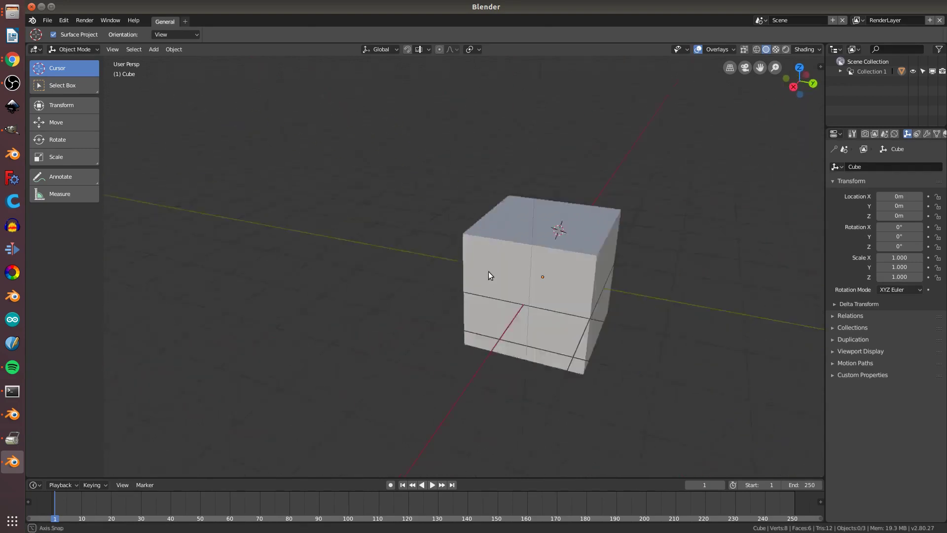
{"action": "scroll", "coordinate": [472, 263], "scroll_direction": "down", "scroll_amount": 5}
{"action": "scroll", "coordinate": [472, 263], "scroll_direction": "up", "scroll_amount": 5}
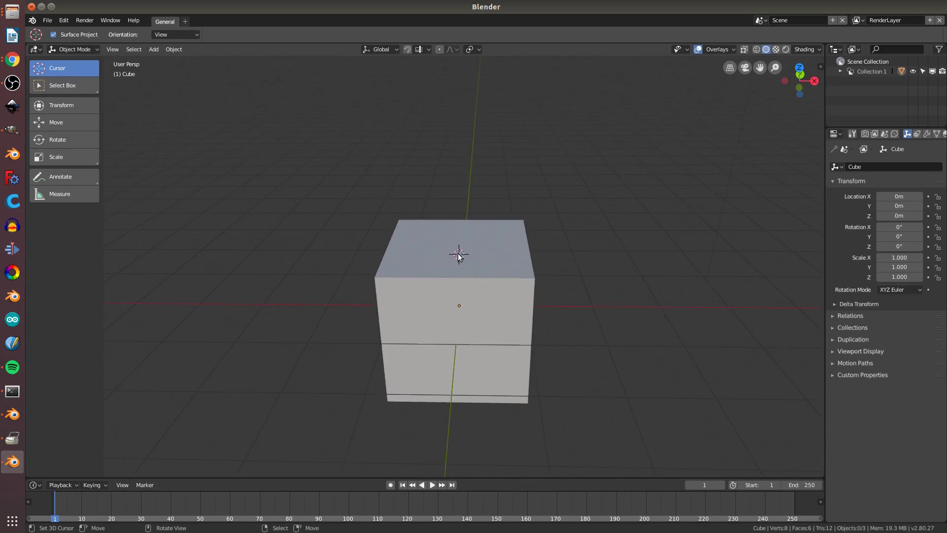